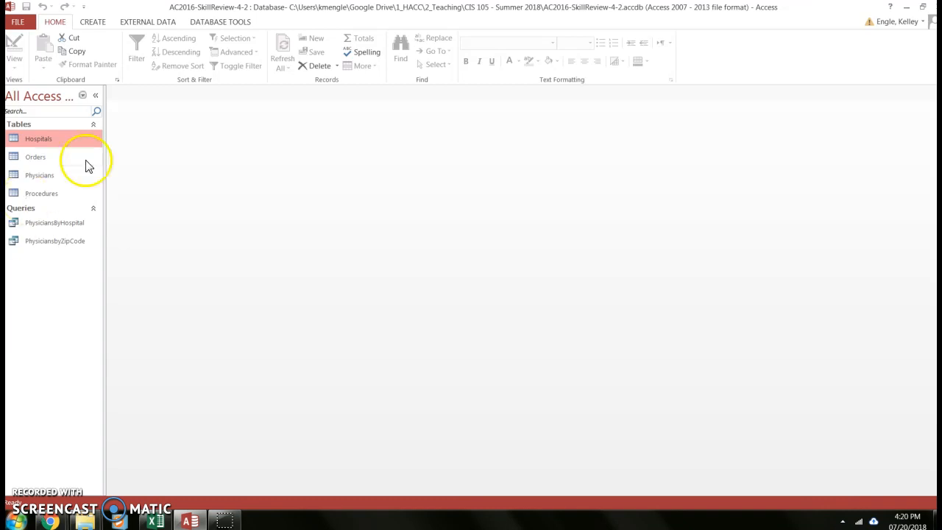
- Create a new query in Design view based on the Procedures table
left_click(91, 21)
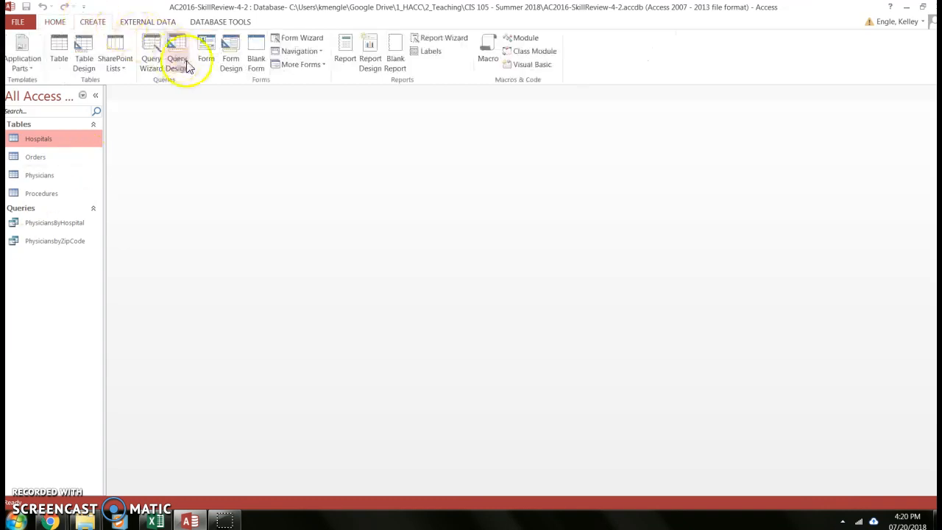
left_click(184, 65)
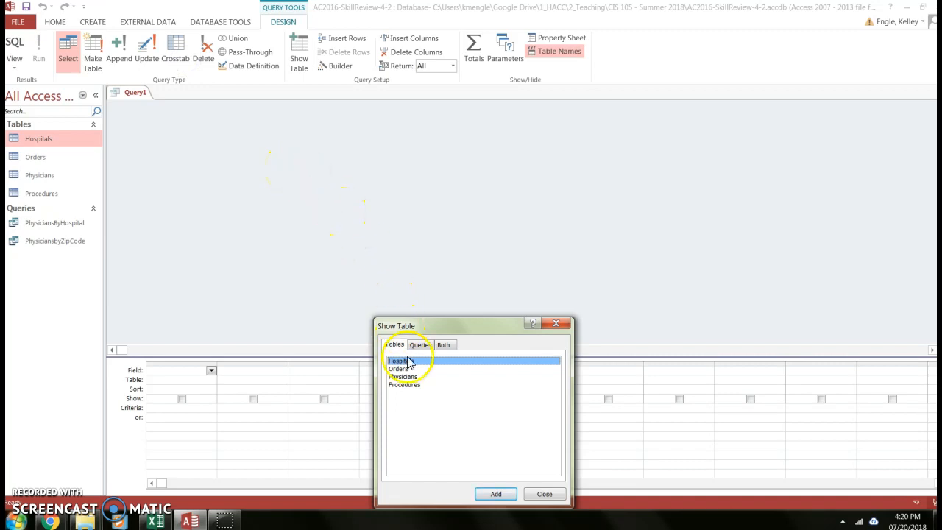
double_click(411, 385)
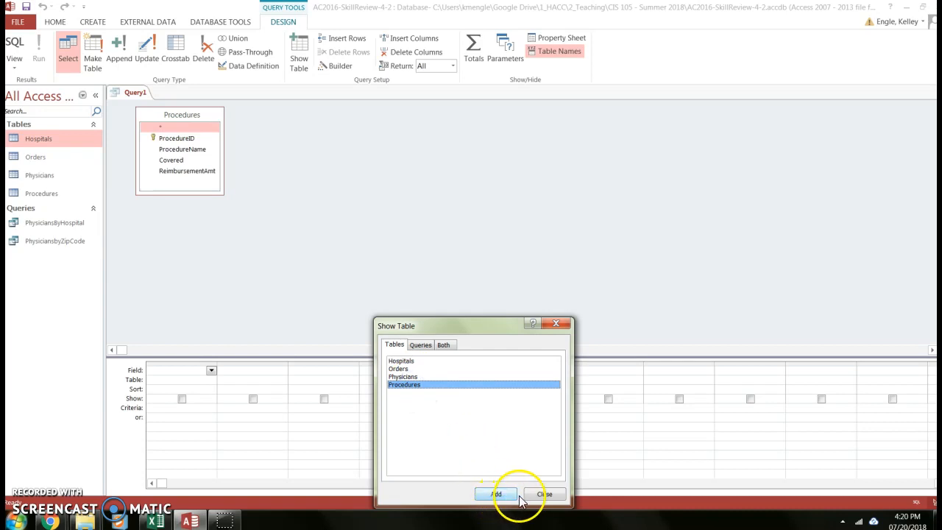
left_click(542, 494)
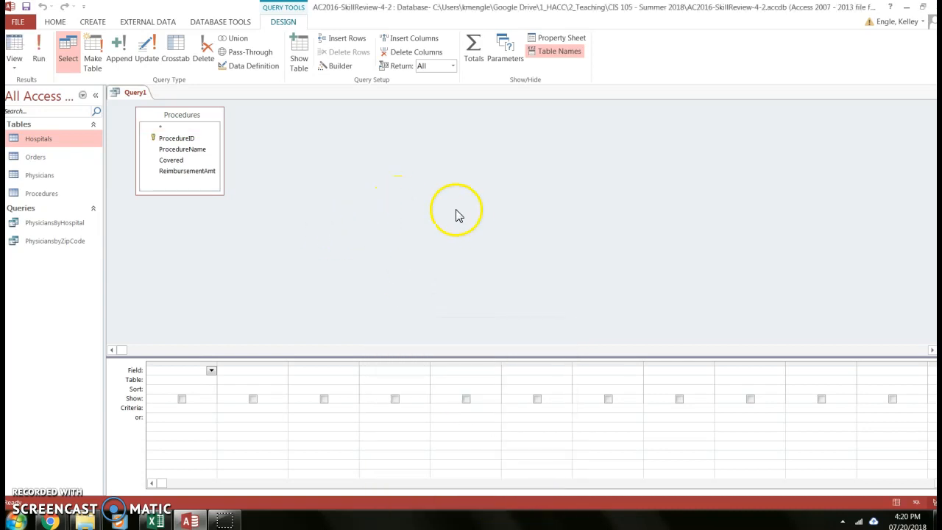
right_click(429, 151)
left_click(404, 181)
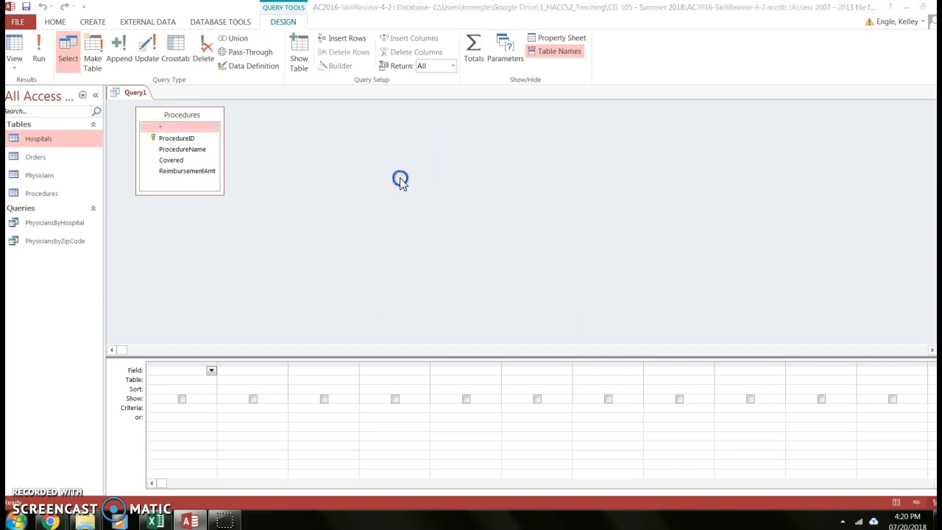
left_click_drag(525, 258, 510, 111)
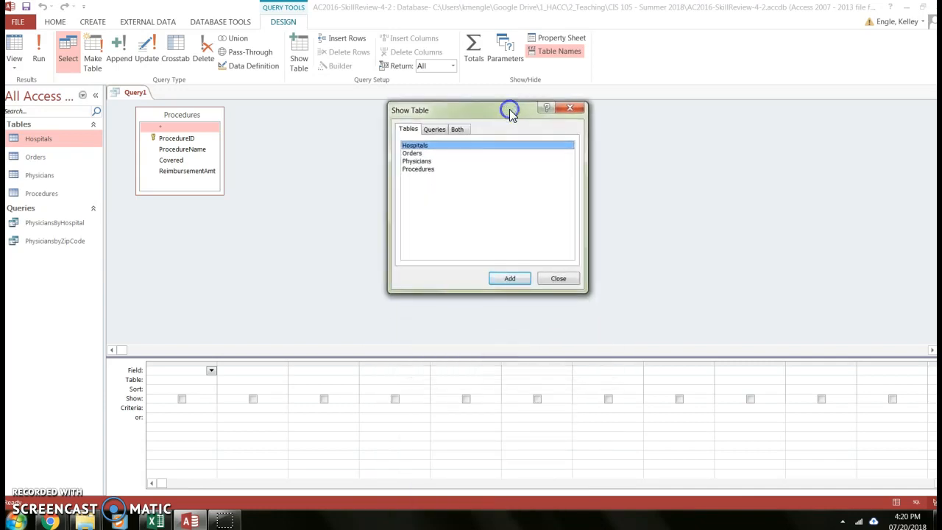
left_click(558, 278)
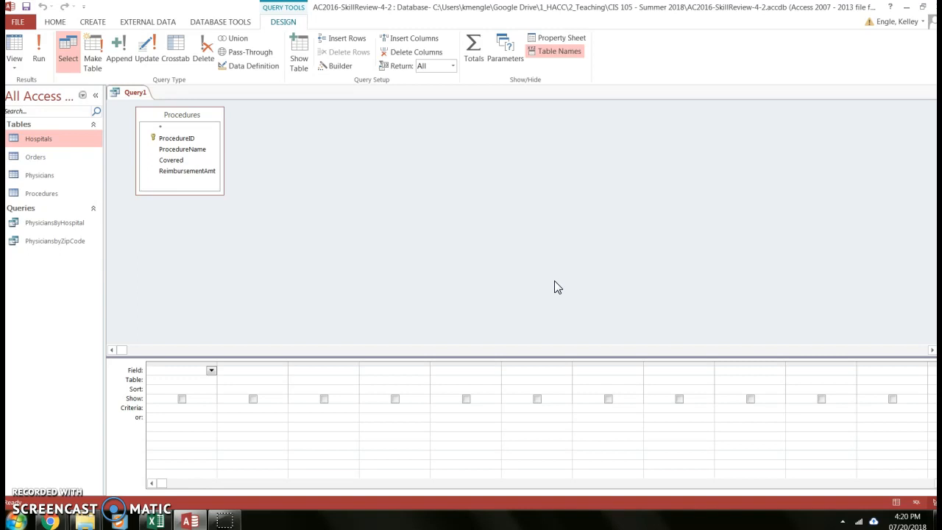
- Add the ProcedureName, Covered and ReimbursementAmt fields from the Procedures table to the query grid
double_click(198, 152)
double_click(171, 159)
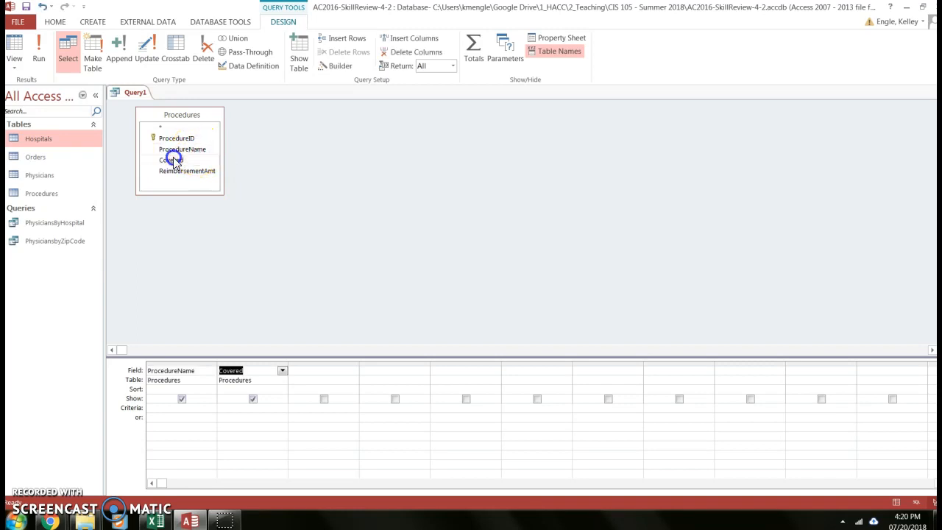
double_click(176, 172)
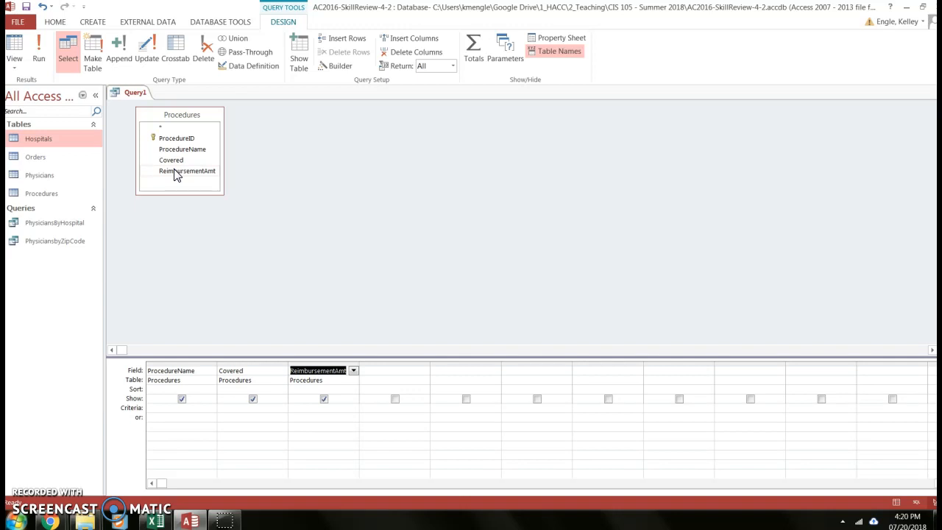
- Set the query criteria to Yes for Covered and <=40 for ReimbursementAmt
left_click(245, 409)
type("Yes")
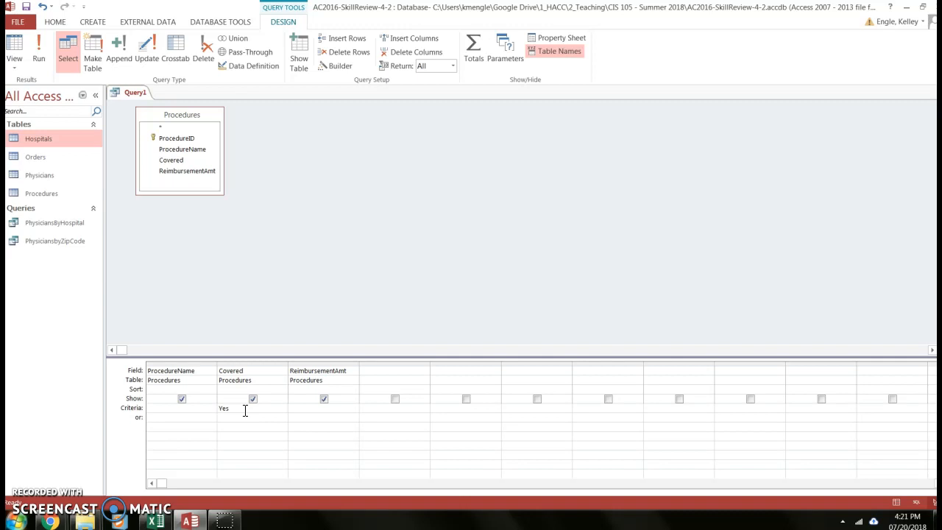
type("<=40")
left_click(158, 435)
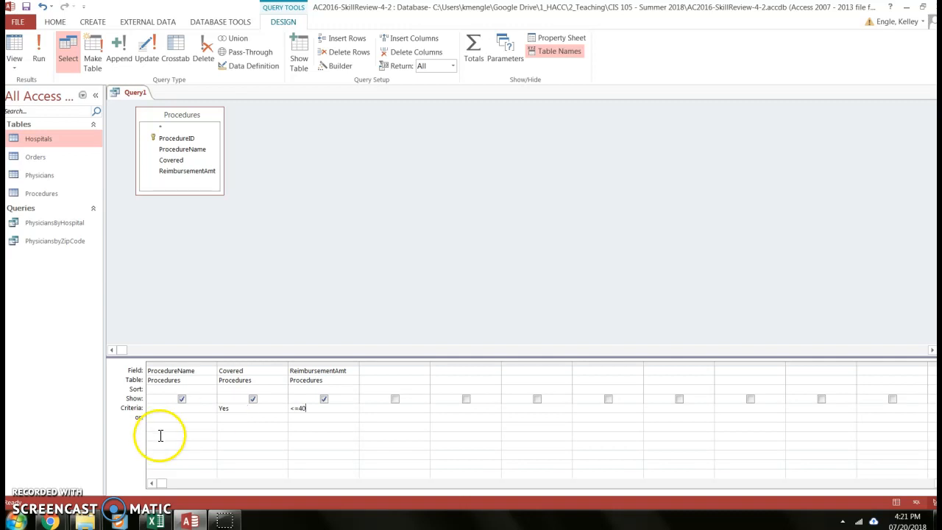
- Hide the Covered field from the query output and run the query to check it, returning to Design view
left_click(253, 400)
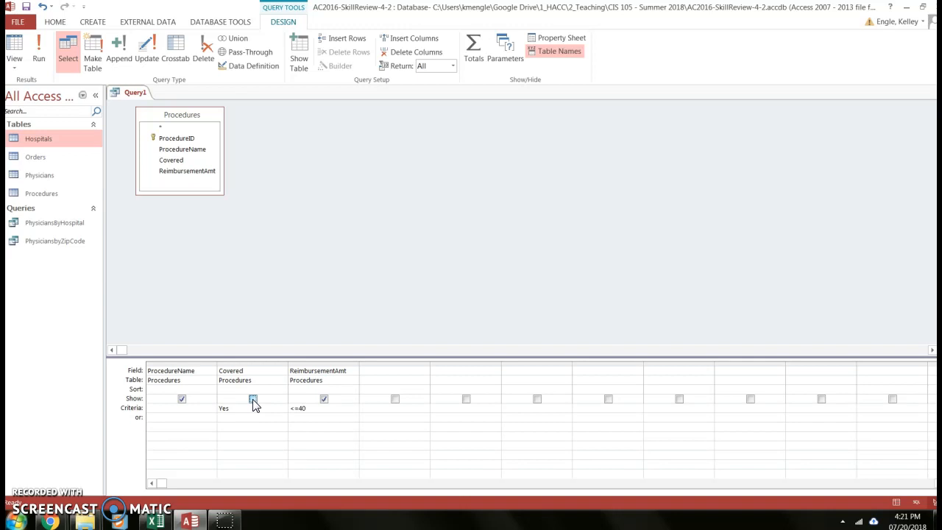
left_click(39, 58)
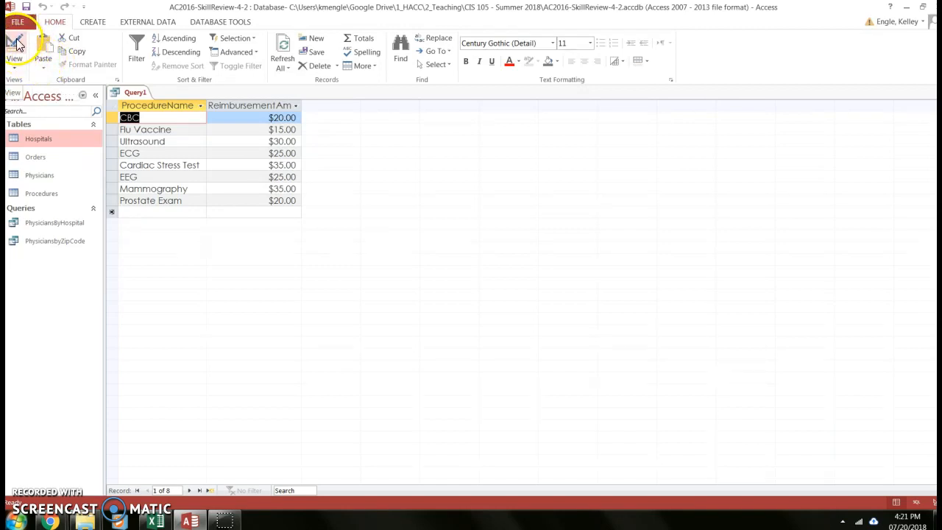
left_click(16, 45)
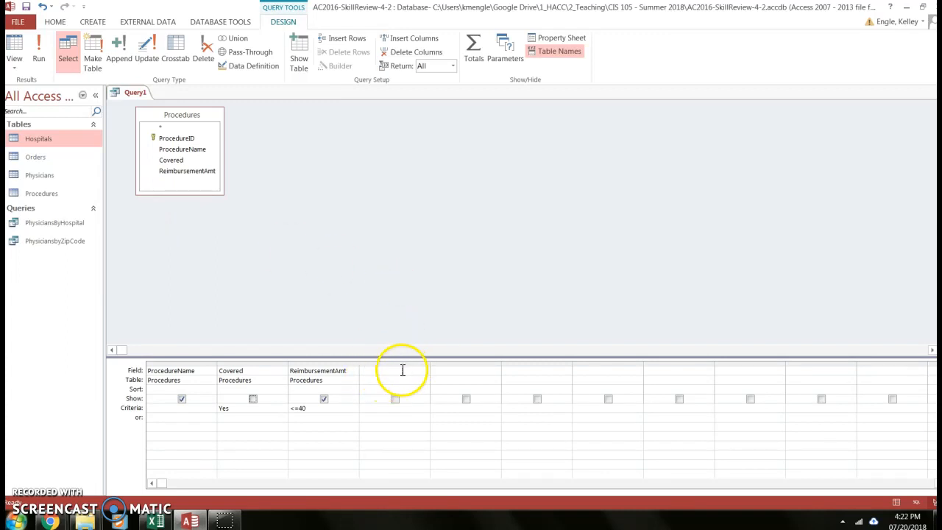
- Open the Zoom editor for the empty field after ReimbursementAmt and set its font size to 16
left_click(379, 370)
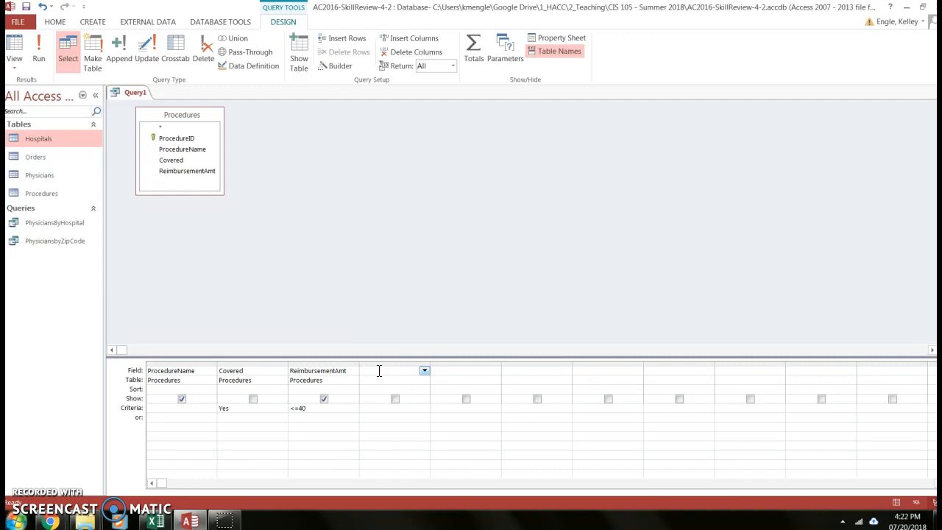
right_click(379, 370)
left_click(335, 455)
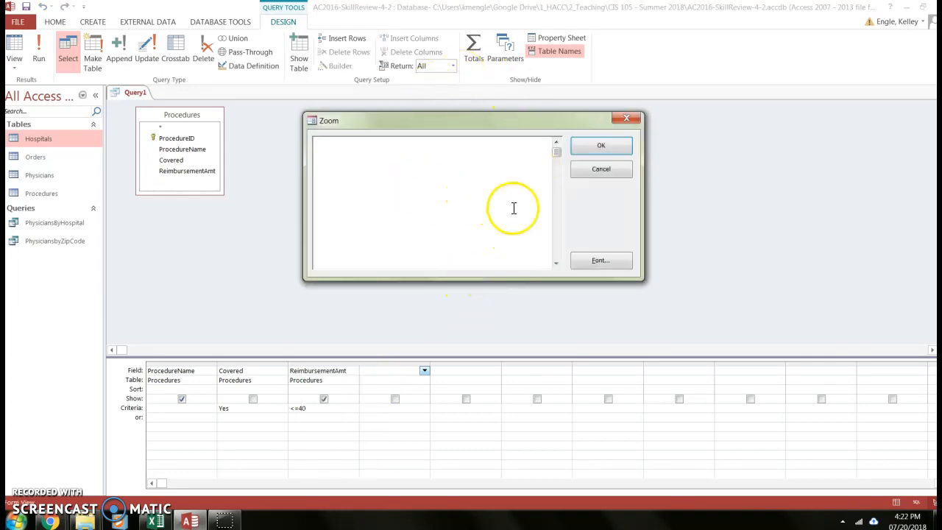
left_click(609, 261)
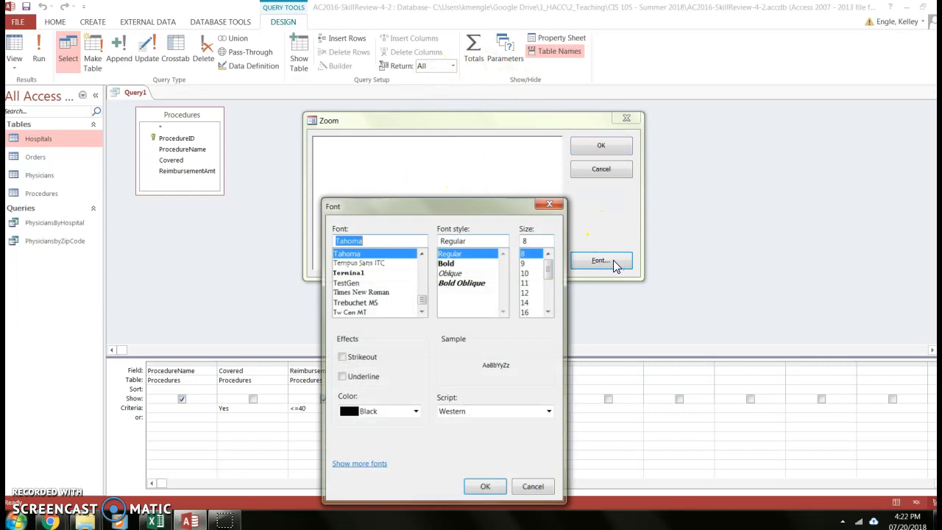
left_click(528, 312)
left_click(483, 487)
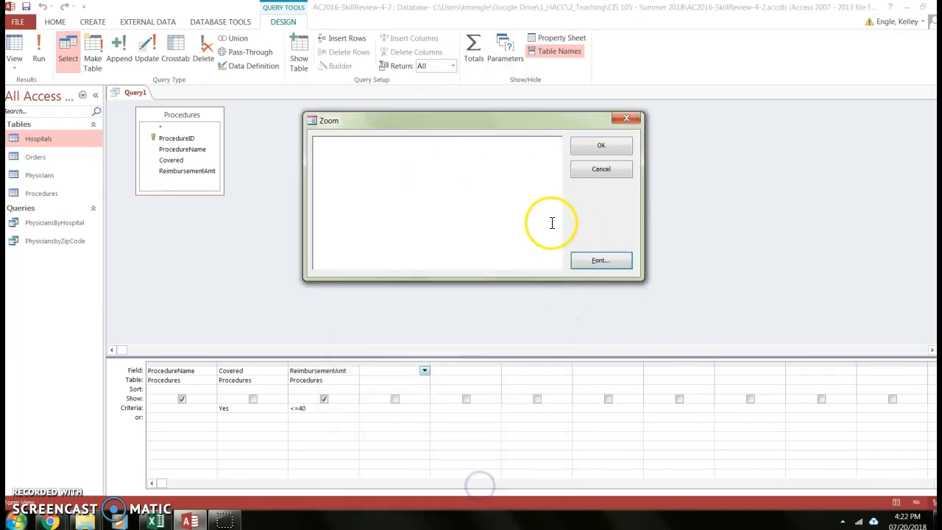
- Enter the calculated field 7% Increase:[ReimbursementAmt]*1.07, run the query to check it, and return to Design view
left_click(448, 162)
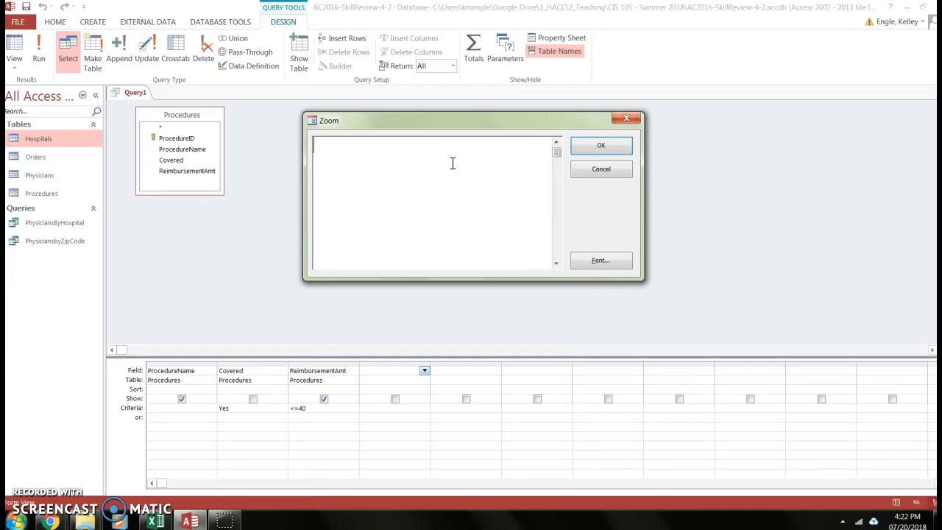
left_click(466, 169)
type("7% Increase:")
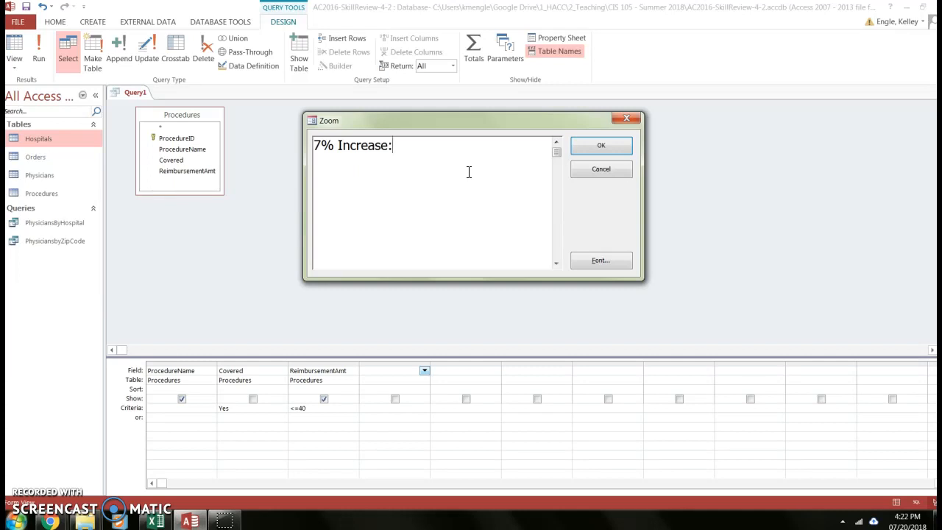
type("[Reimbur")
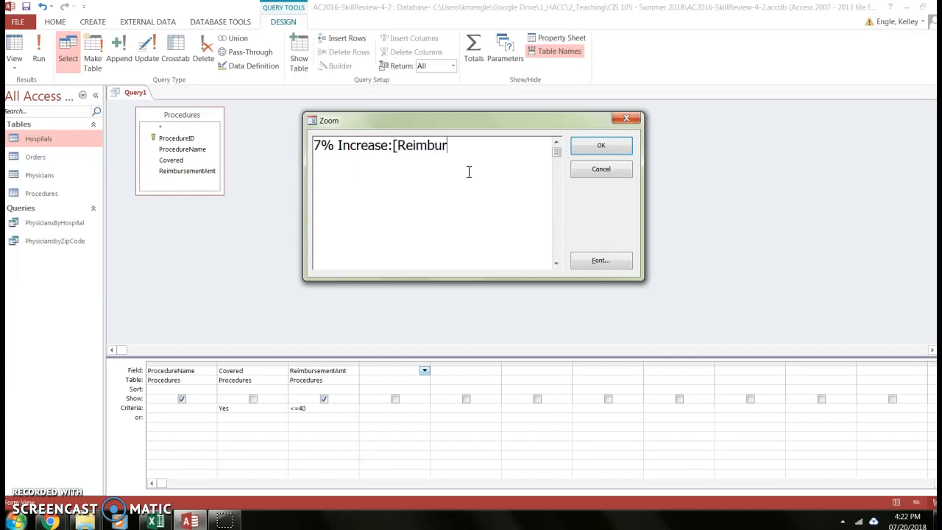
type("sementAmt]")
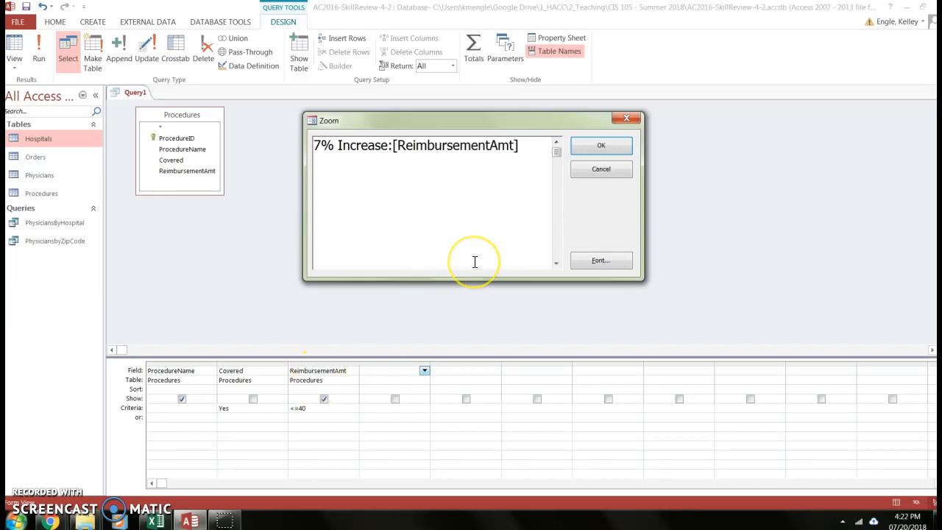
type("*1.07")
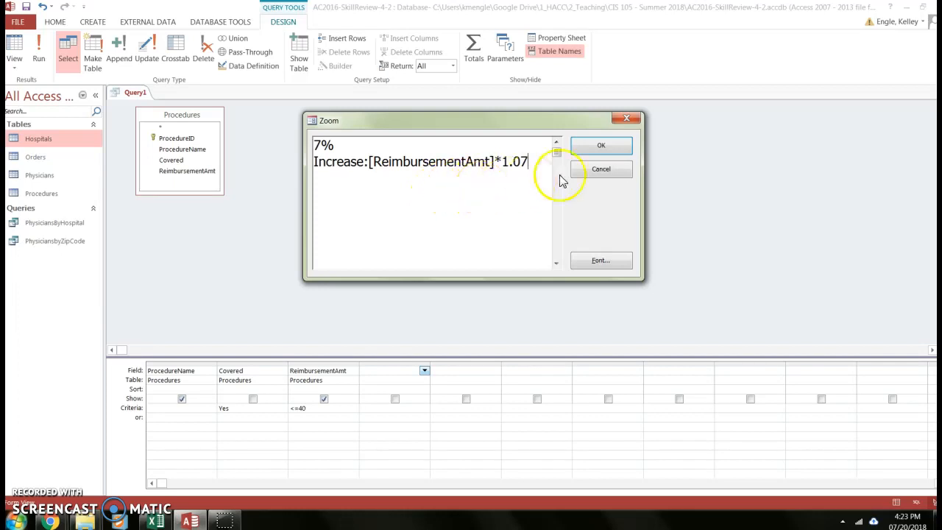
left_click(608, 155)
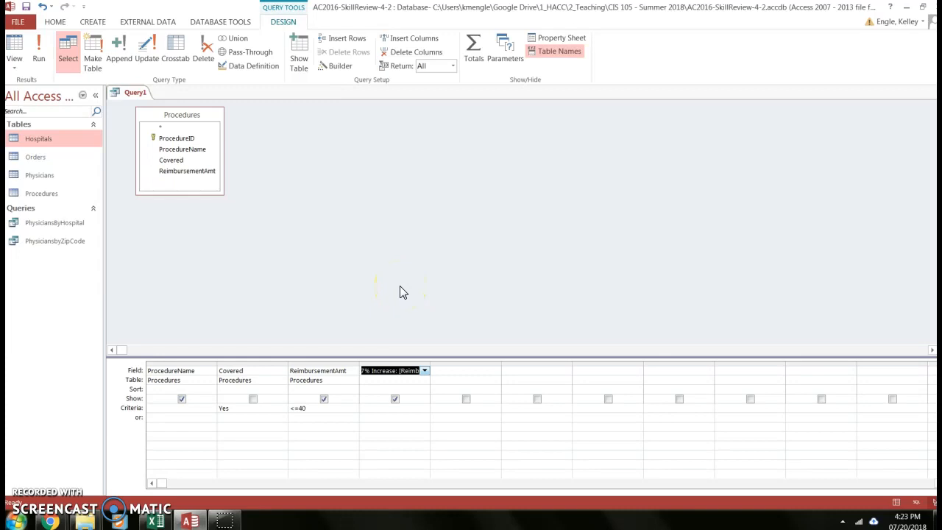
left_click(39, 56)
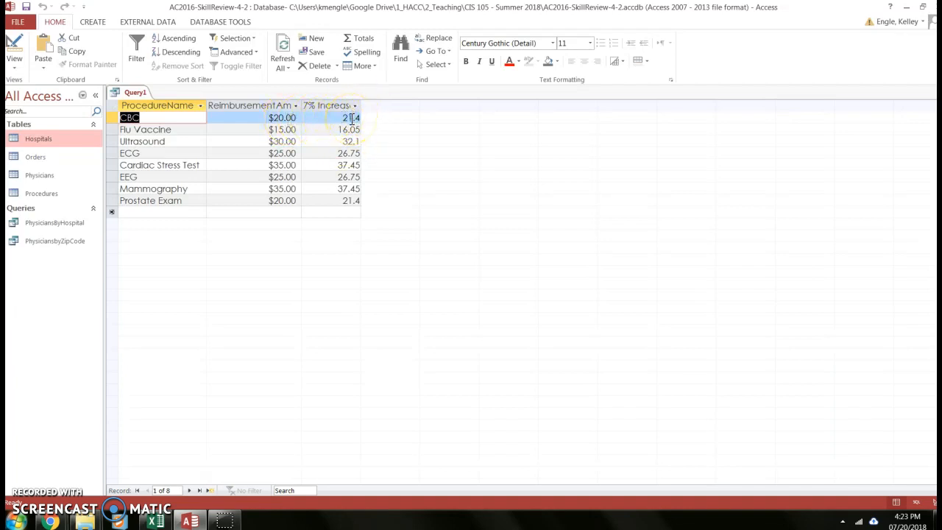
left_click(15, 44)
- Change the field reference in the 7% Increase expression to the misspelled [ReimbursemenAmt] and try to run the query
right_click(412, 375)
right_click(408, 373)
left_click(375, 467)
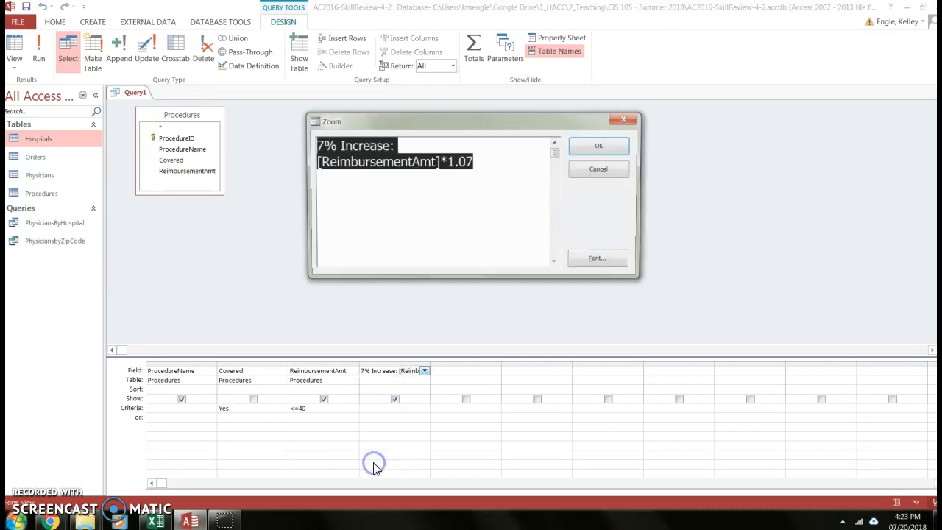
left_click(414, 161)
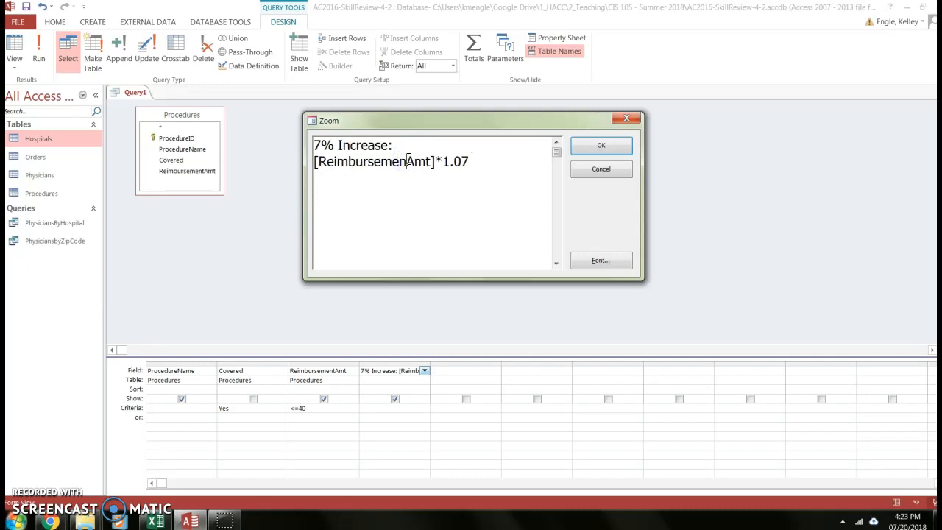
left_click(600, 146)
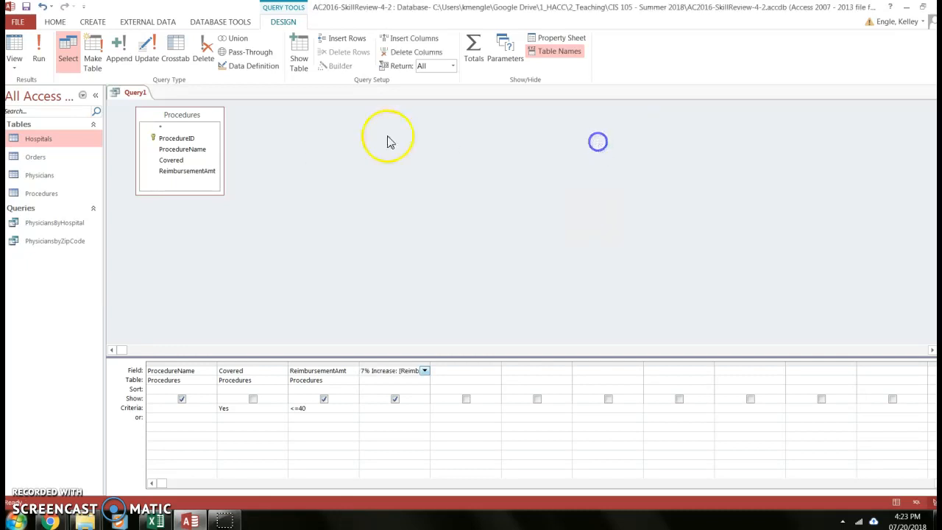
left_click(41, 51)
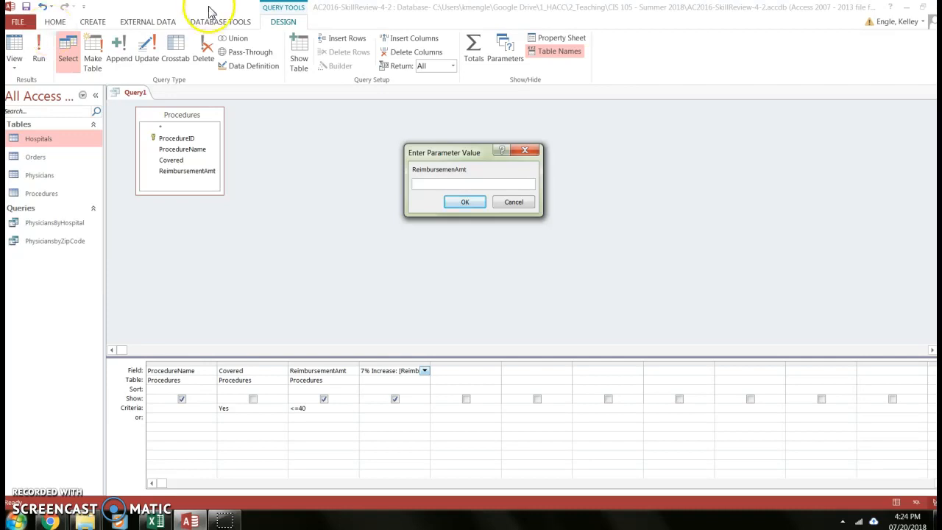
left_click(508, 202)
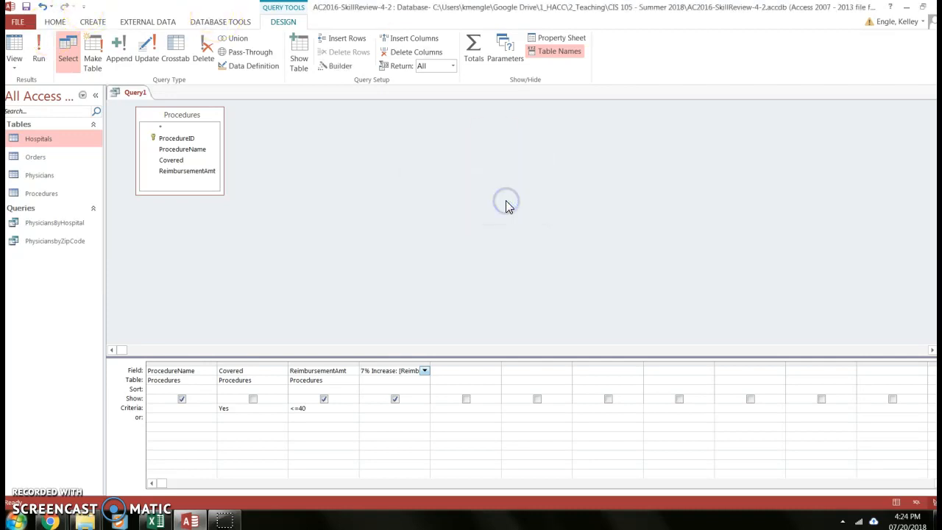
- Correct the field reference in the 7% Increase expression to [ReimbursementAmt] and run the query
right_click(391, 366)
left_click(349, 458)
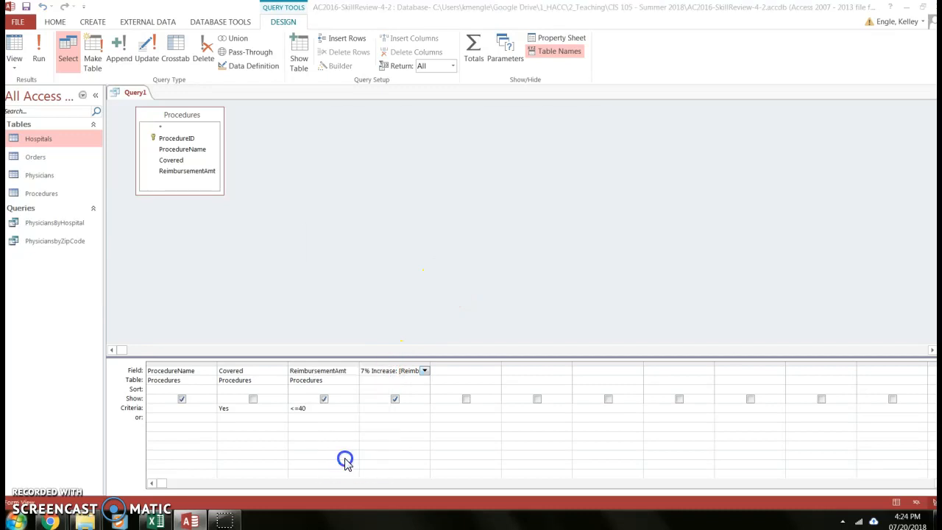
left_click(407, 162)
type("tAmt]*1.07")
left_click(603, 150)
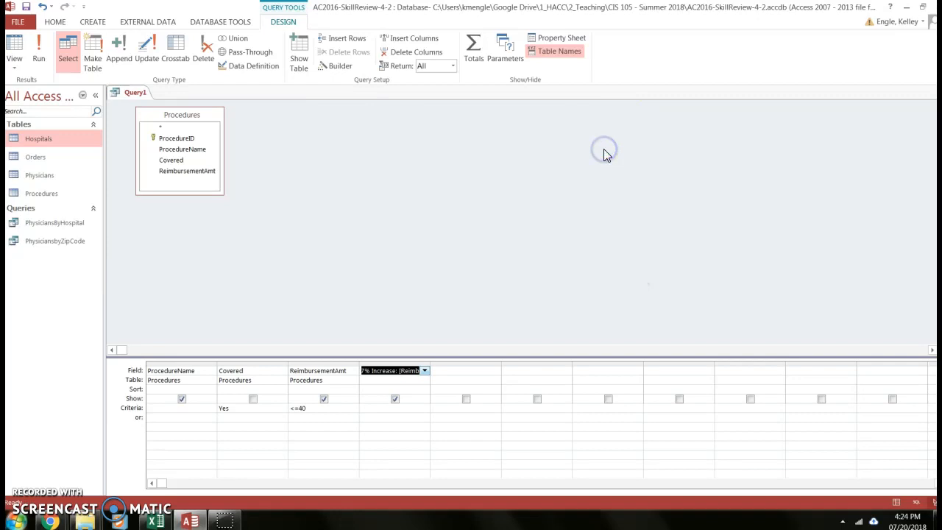
left_click(38, 68)
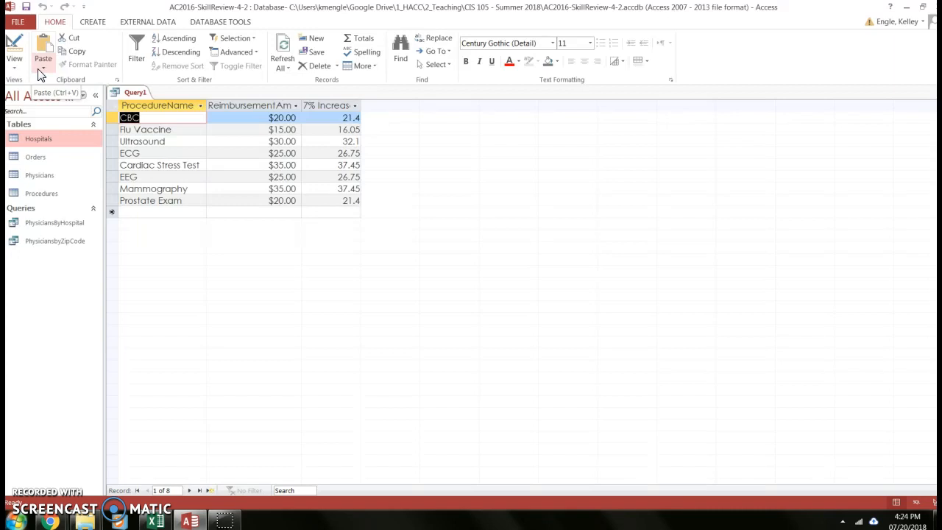
- Return to Design view and misspell the field reference in the 7% Increase expression as [ReimbursemenAmt]
left_click(14, 50)
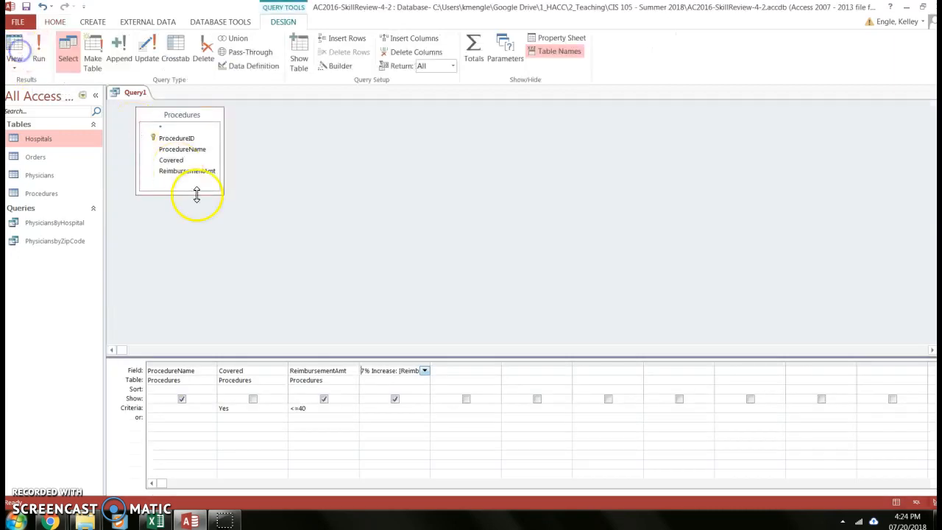
right_click(391, 371)
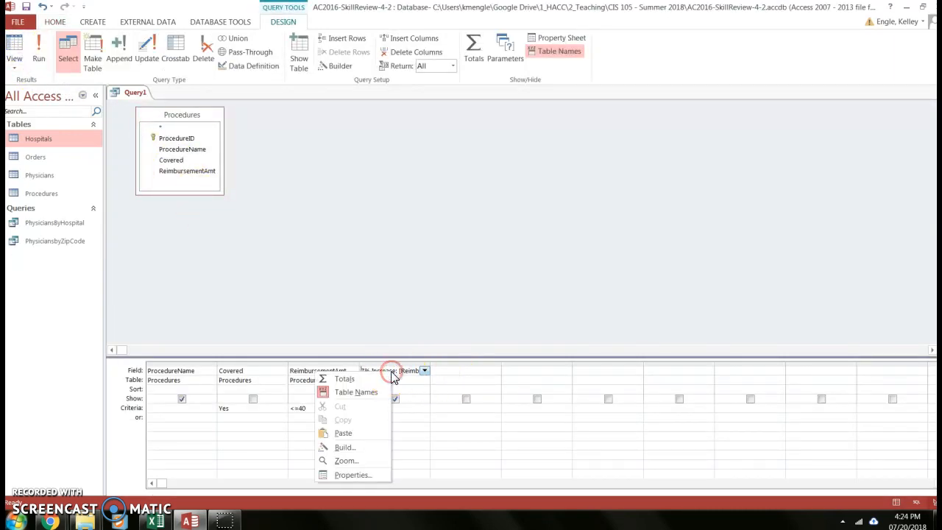
left_click(345, 463)
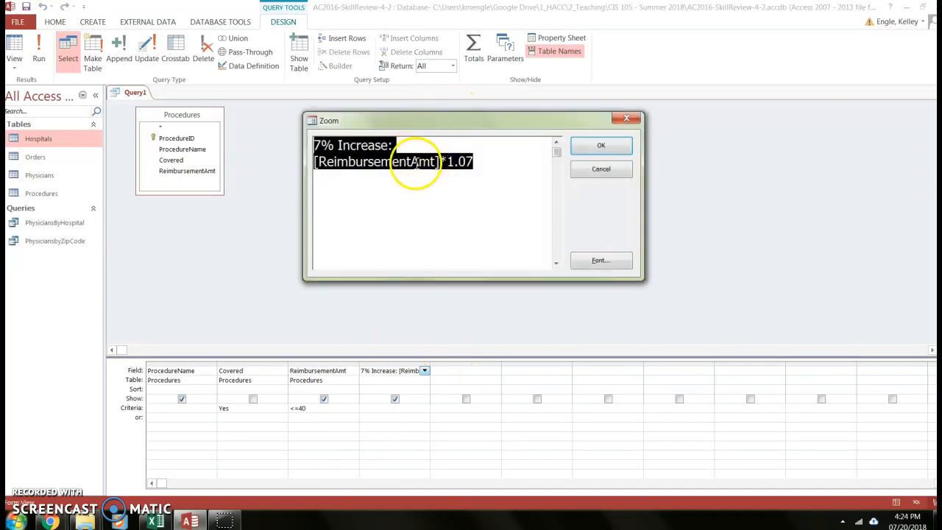
left_click(415, 163)
key("BackSpace")
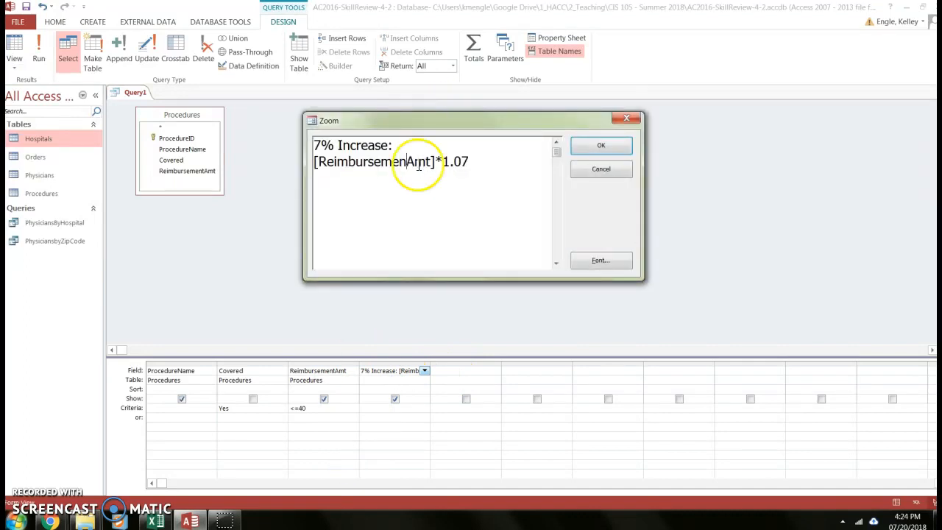
left_click(603, 147)
- Run the query with 100 as the value of the ReimbursemenAmt parameter
left_click(43, 45)
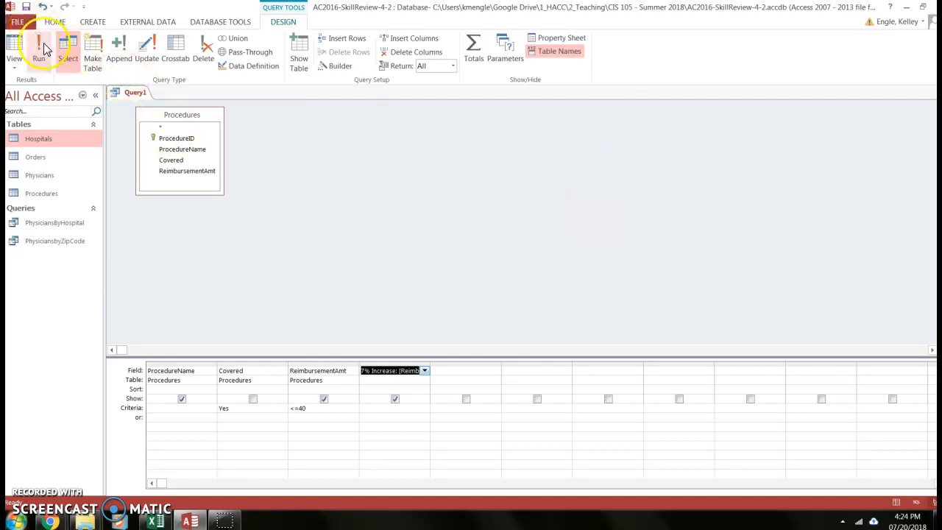
type("100")
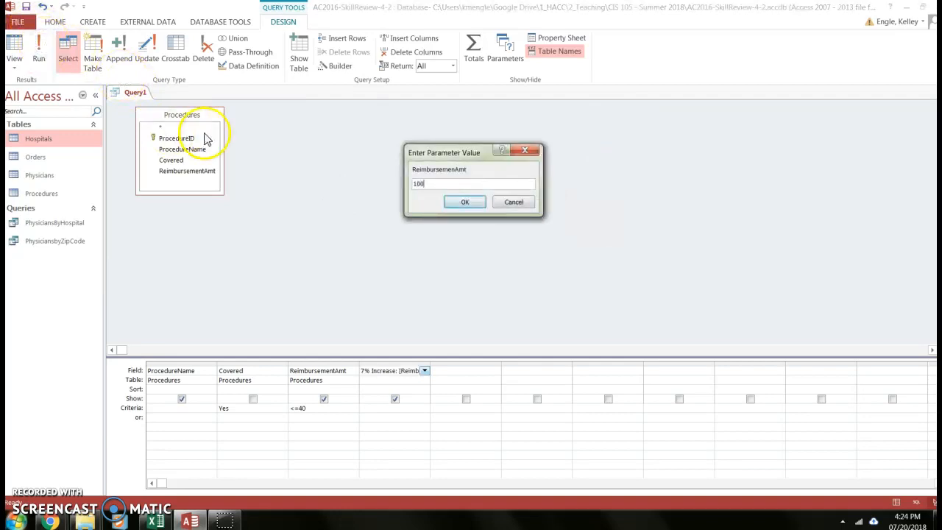
key("Return")
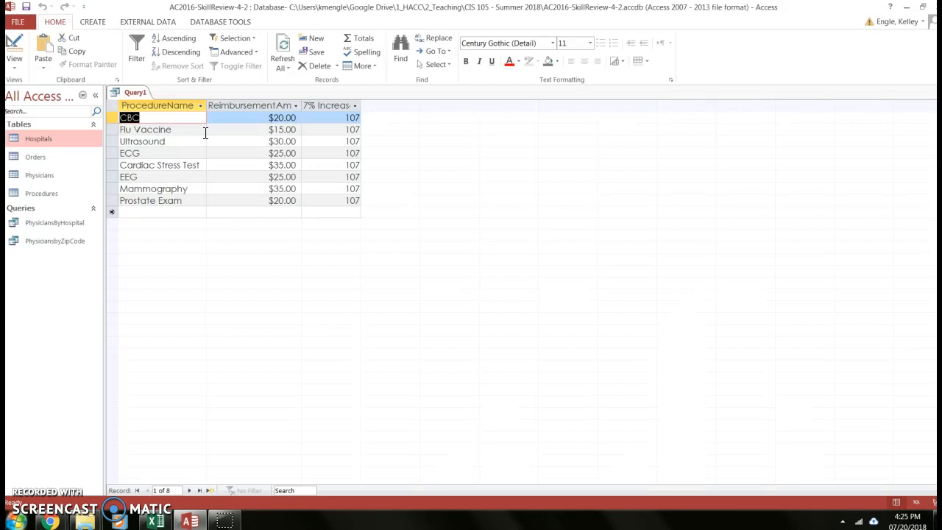
- Return to Design view and restore the missing t so the 7% Increase expression references [ReimbursementAmt]
left_click(17, 49)
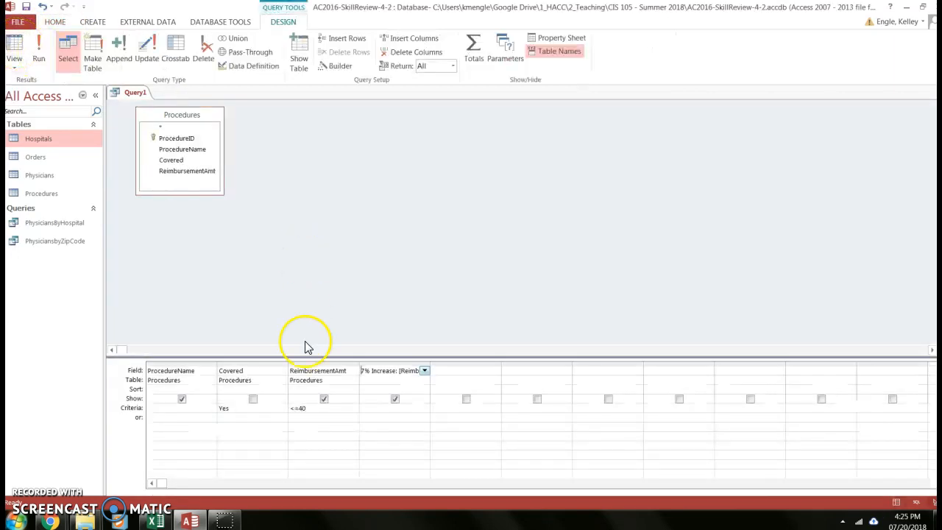
right_click(385, 371)
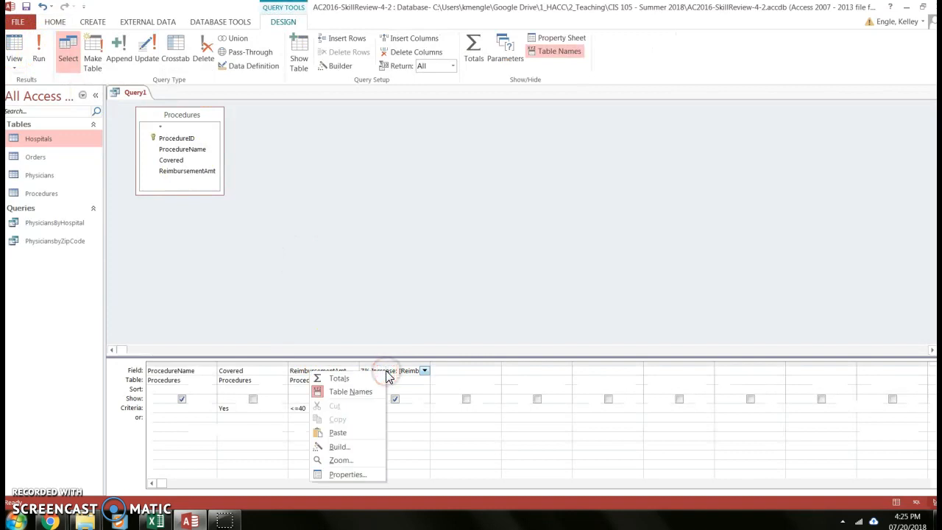
left_click(337, 461)
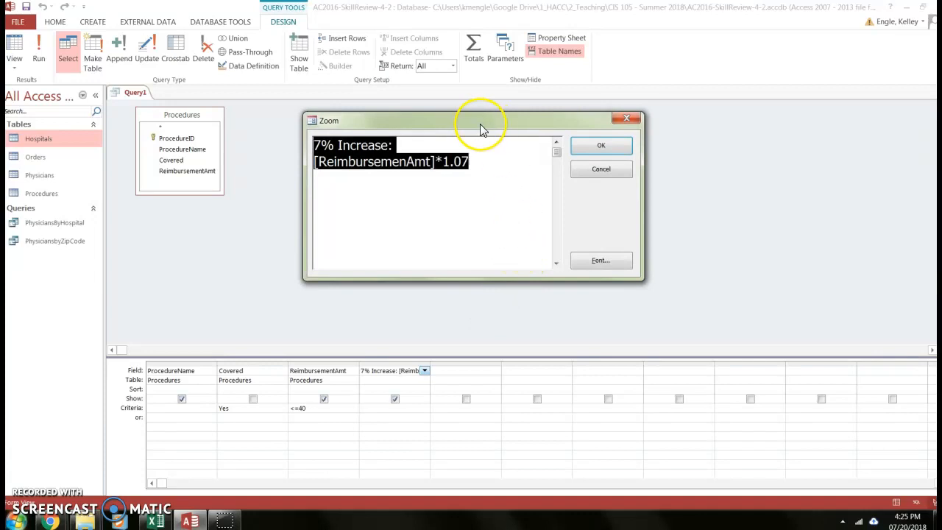
left_click(409, 161)
type("t")
left_click(595, 148)
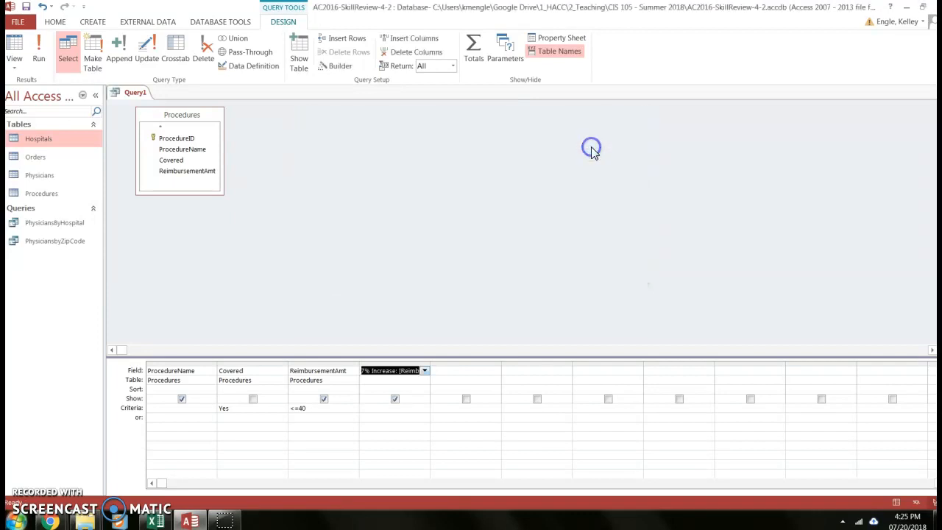